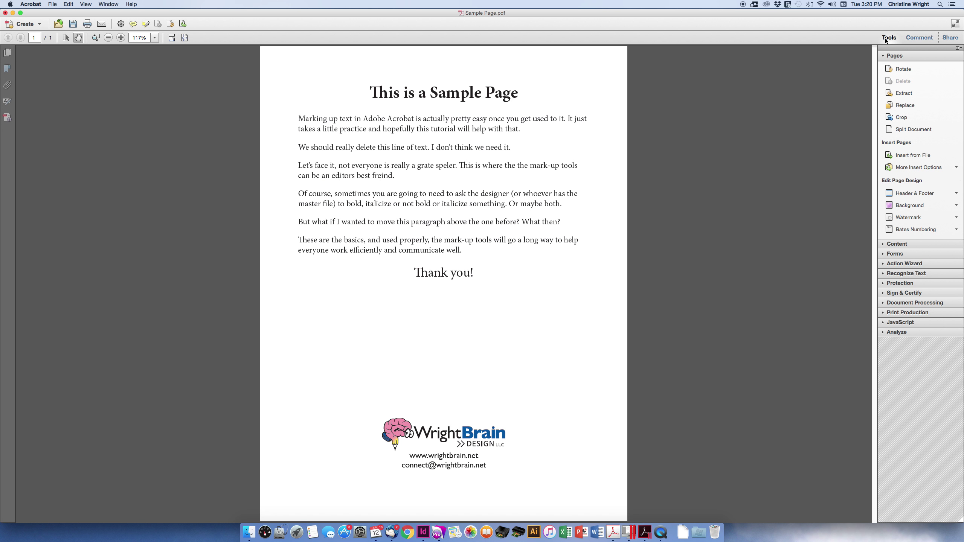
# Display the commenting tools for Sample Page.pdf and look up where else the comment options can be reached
pyautogui.click(917, 40)
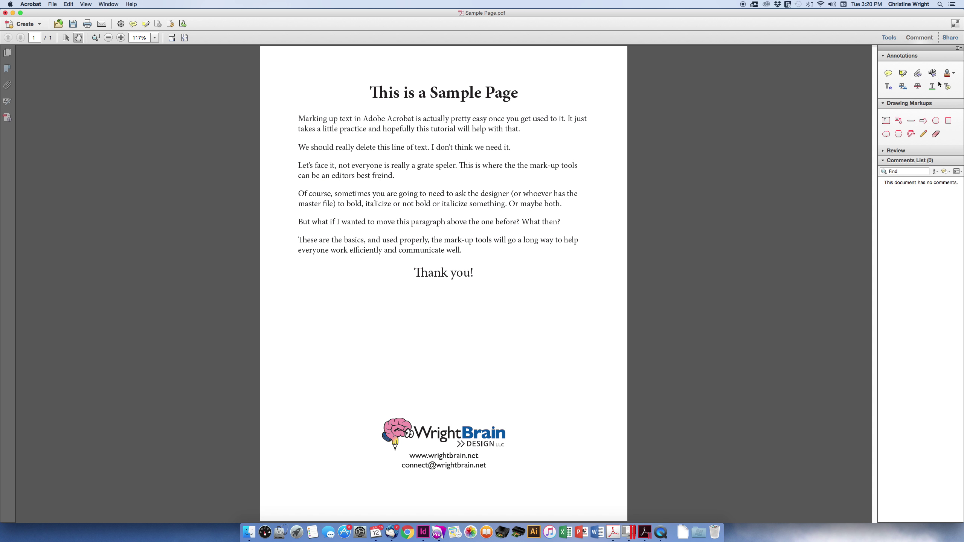
pyautogui.click(911, 121)
pyautogui.click(86, 4)
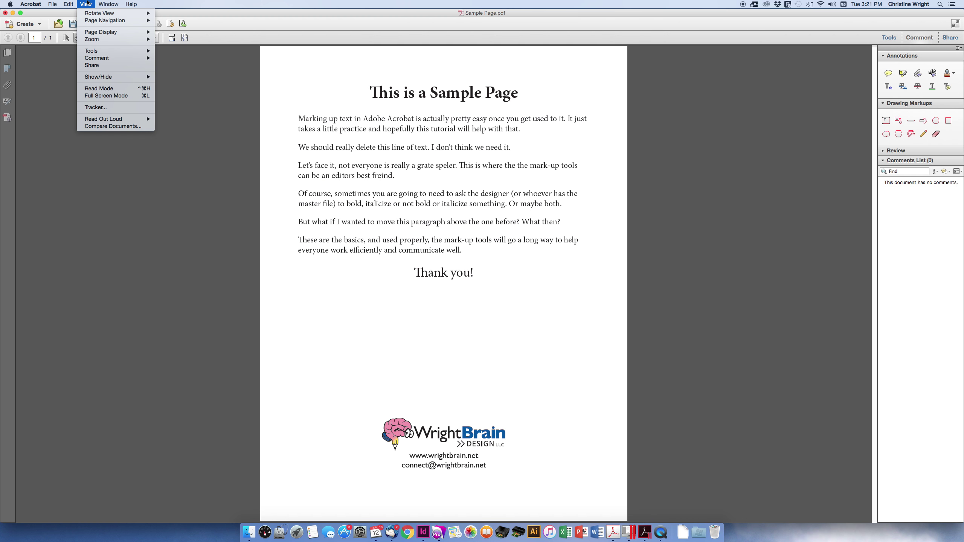
pyautogui.moveTo(104, 61)
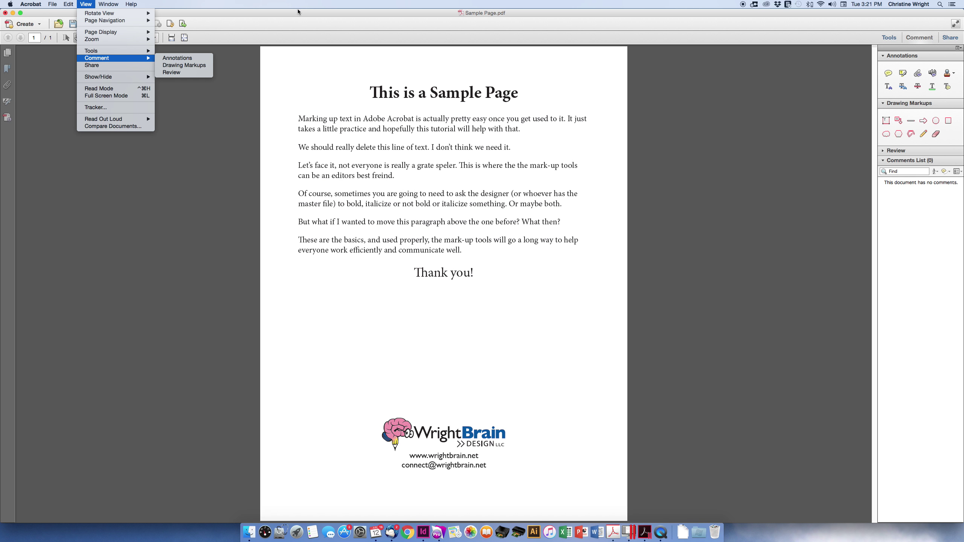
# Switch to Adobe Acrobat Reader DC and open its Comment tools for Sample Page.pdf
pyautogui.press('super+Tab')
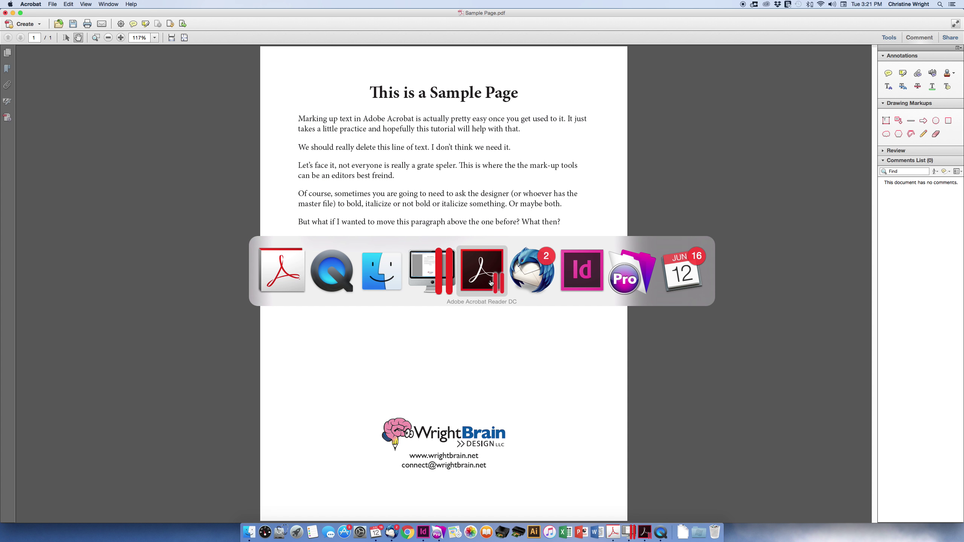
pyautogui.click(490, 283)
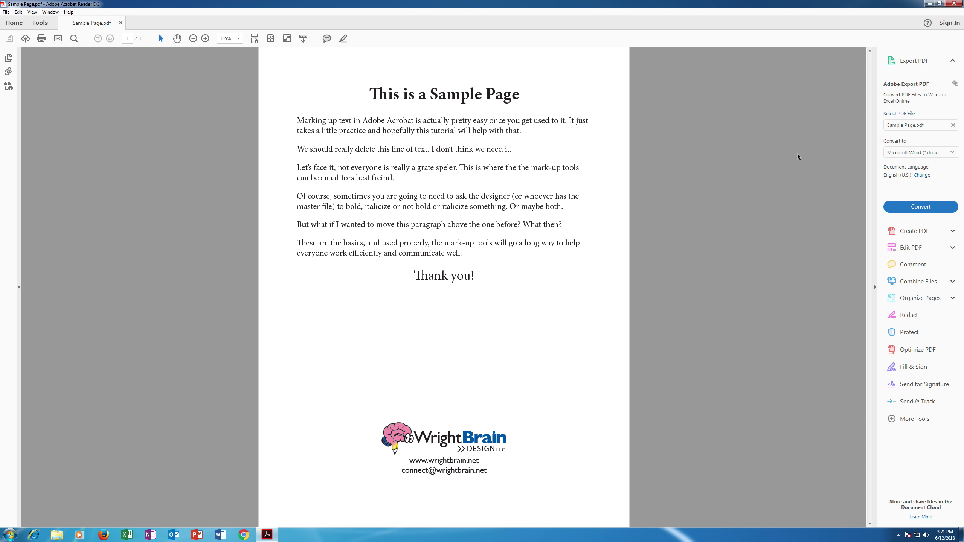
pyautogui.click(32, 12)
pyautogui.moveTo(45, 75)
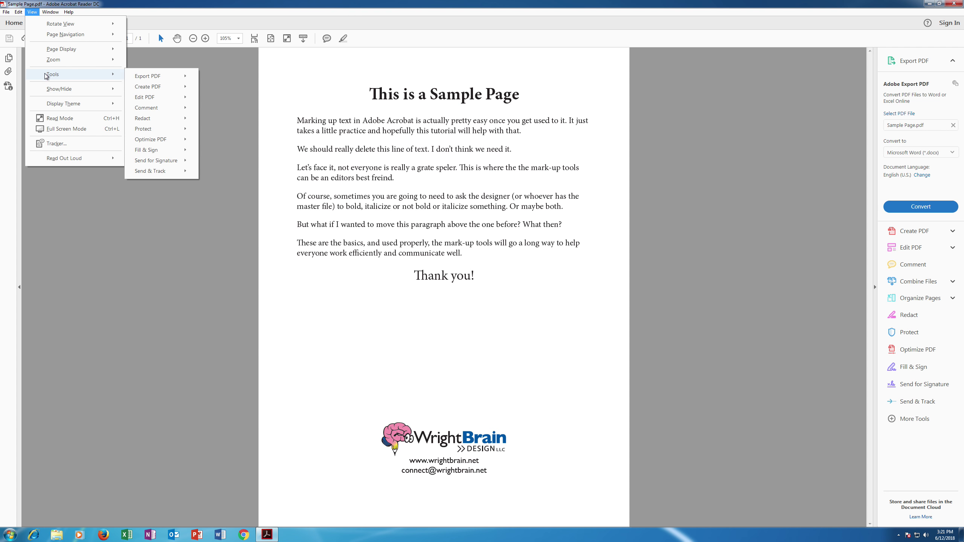
pyautogui.moveTo(148, 109)
pyautogui.click(245, 256)
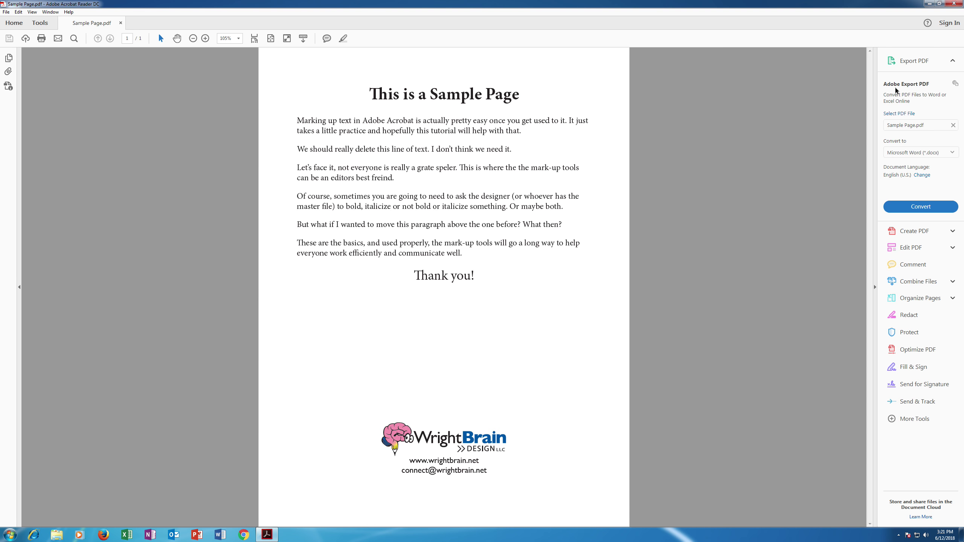
pyautogui.click(893, 265)
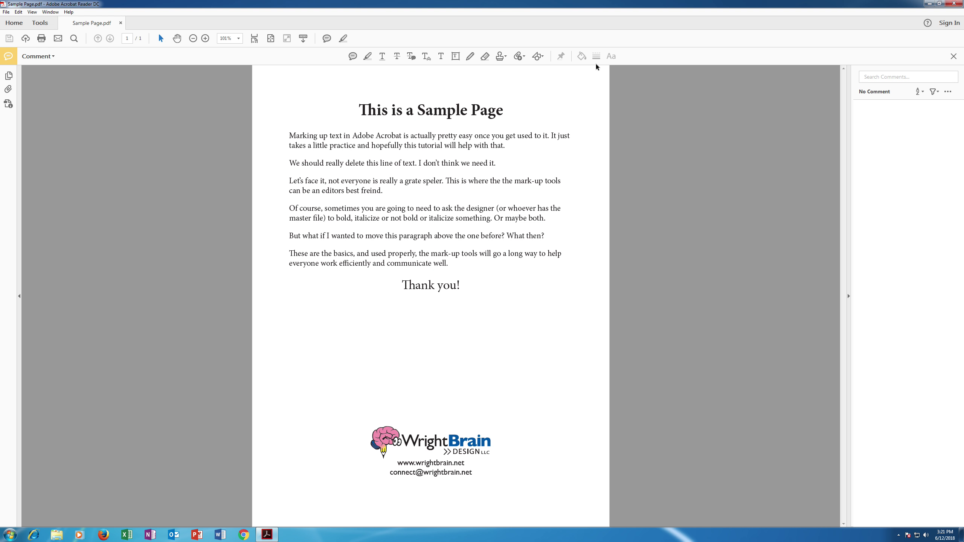
# Switch back to Acrobat and add a sticky note above the title's right end reading "Use this when you want to comment."
pyautogui.press('super+Tab')
pyautogui.press('super+Tab')
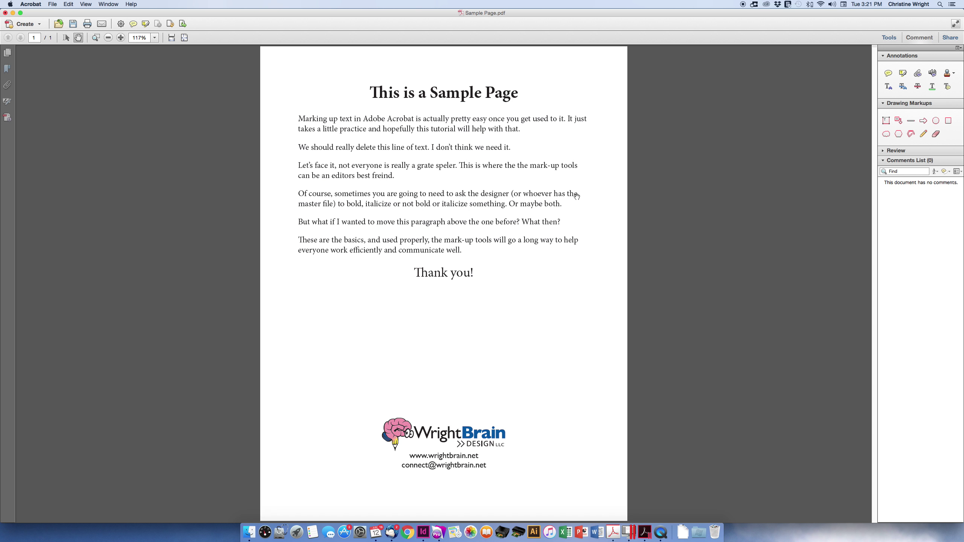
pyautogui.click(888, 73)
pyautogui.click(566, 69)
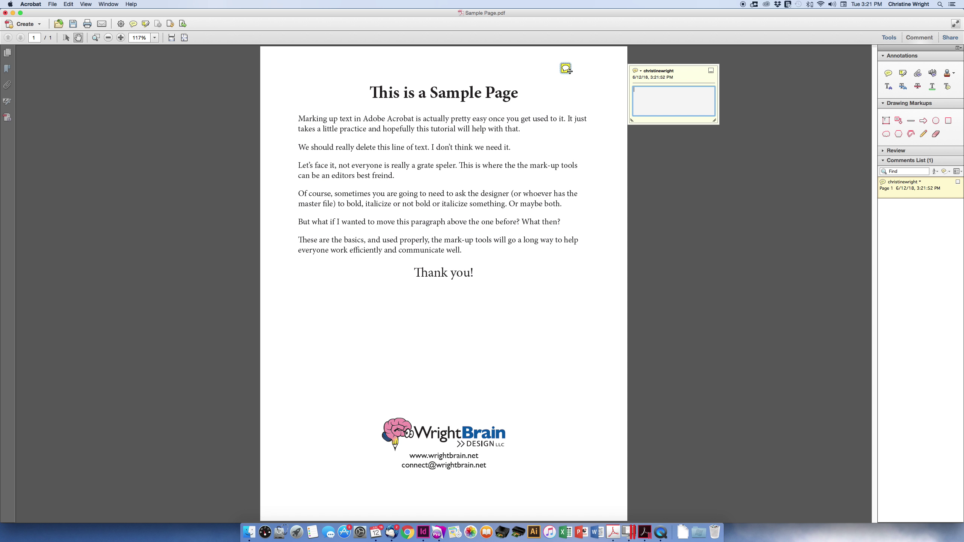
pyautogui.write('When')
pyautogui.press('BackSpace')
pyautogui.press('BackSpace')
pyautogui.press('BackSpace')
pyautogui.press('BackSpace')
pyautogui.write('Use this when you want to commen')
pyautogui.click(654, 181)
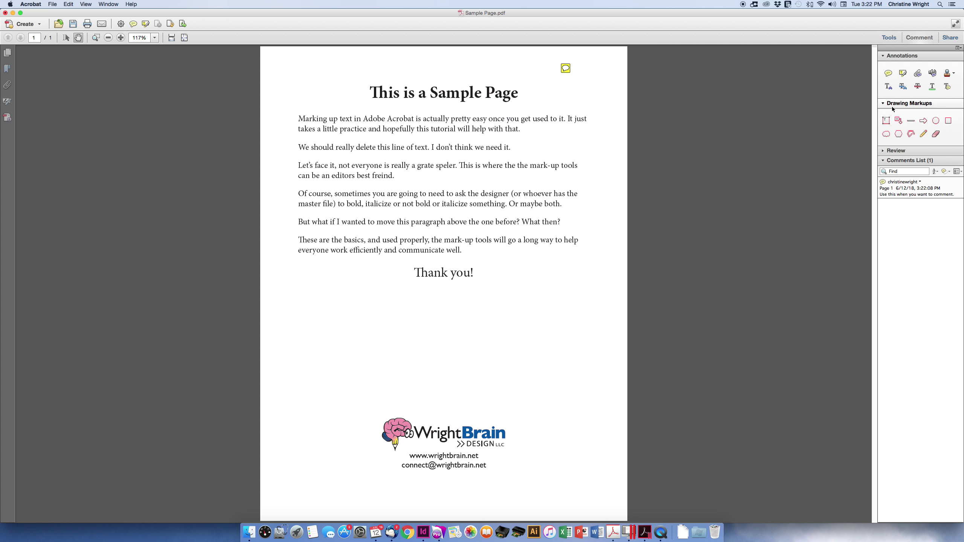
# Highlight the title "This is a Sample Page" and attach the note "Please change the font." to it
pyautogui.click(903, 73)
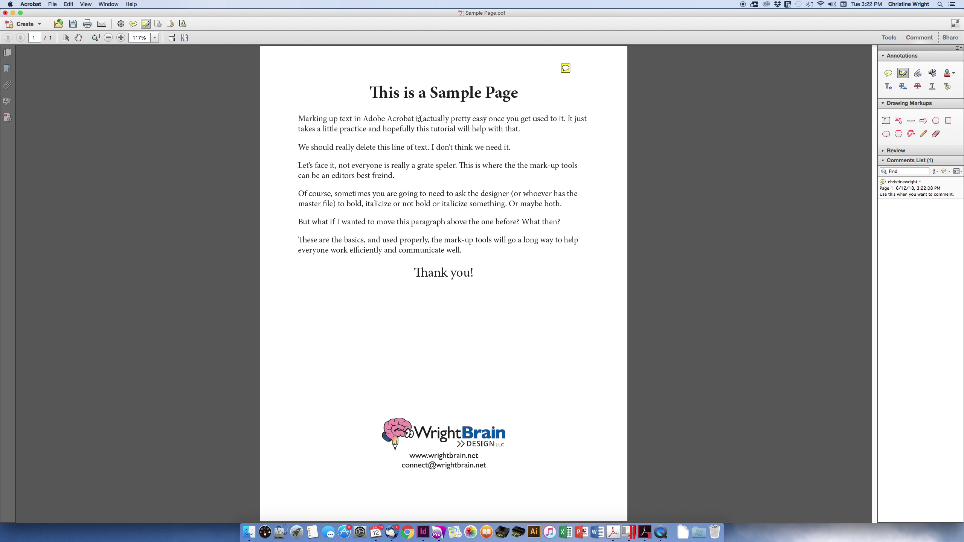
pyautogui.moveTo(371, 92); pyautogui.dragTo(511, 91)
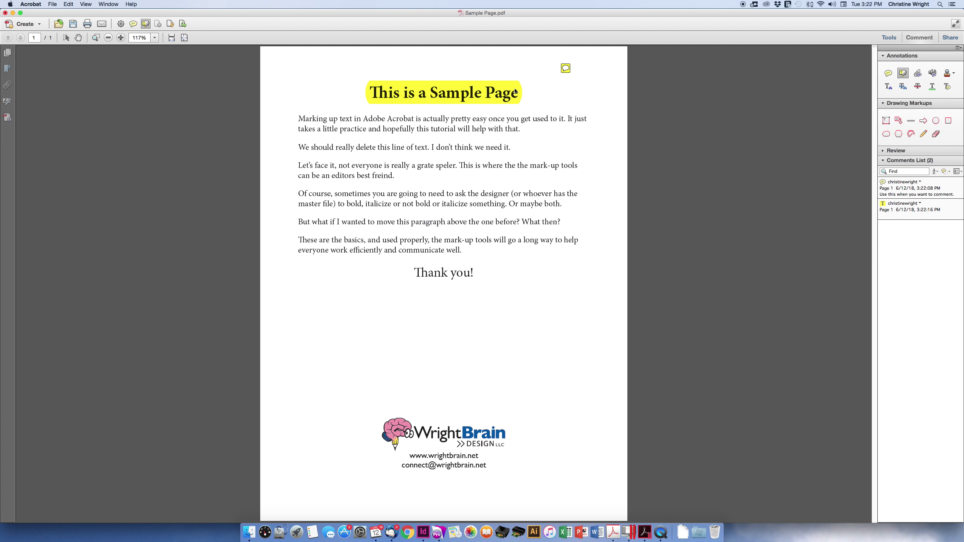
pyautogui.click(515, 91)
pyautogui.doubleClick(515, 91)
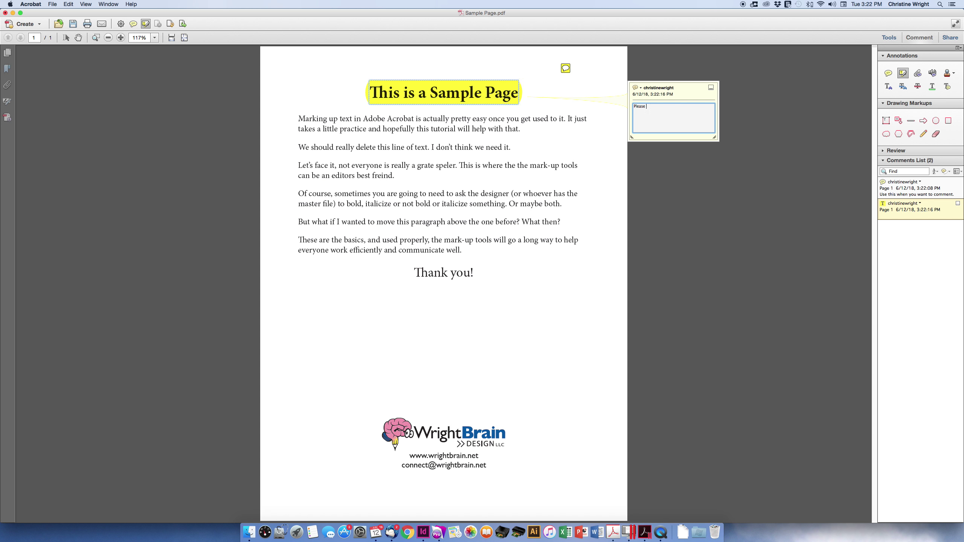
pyautogui.write('Please change the font.')
pyautogui.click(641, 191)
pyautogui.click(711, 88)
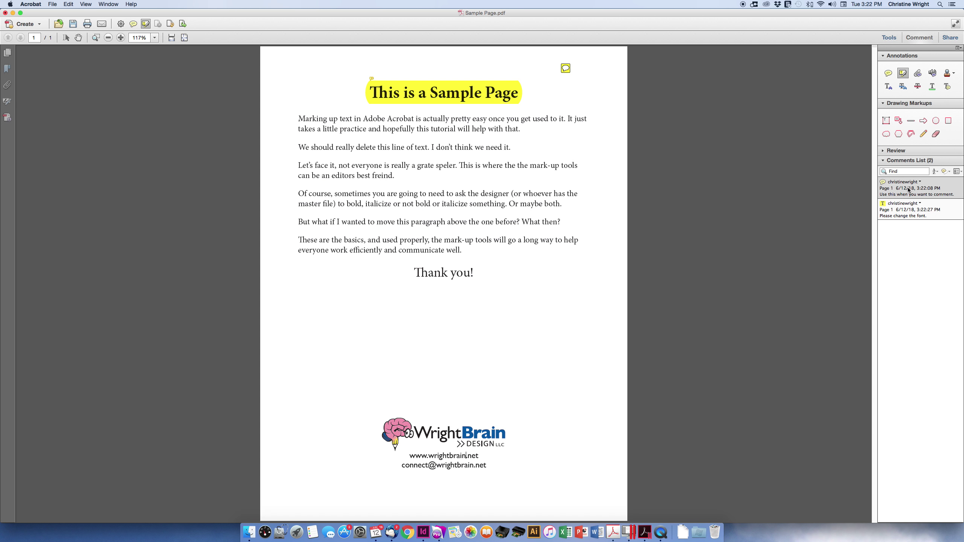
# Review the two listed comments and reply "No don't do that." to the one asking for a font change
pyautogui.click(918, 211)
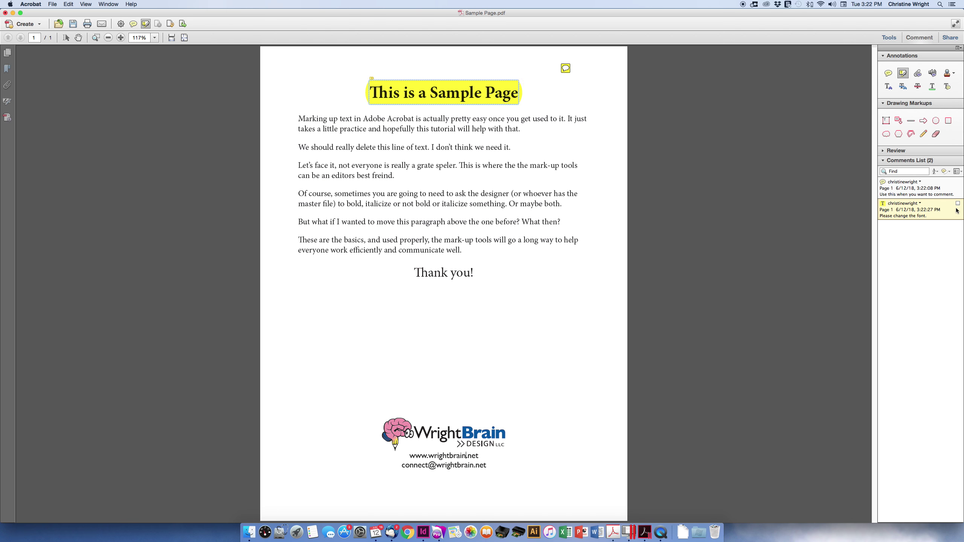
pyautogui.click(927, 191)
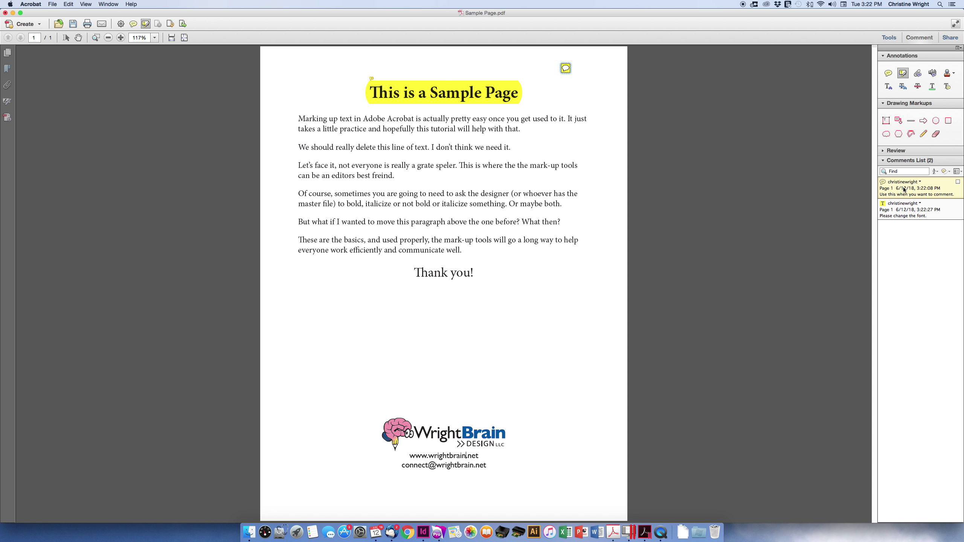
pyautogui.click(921, 216)
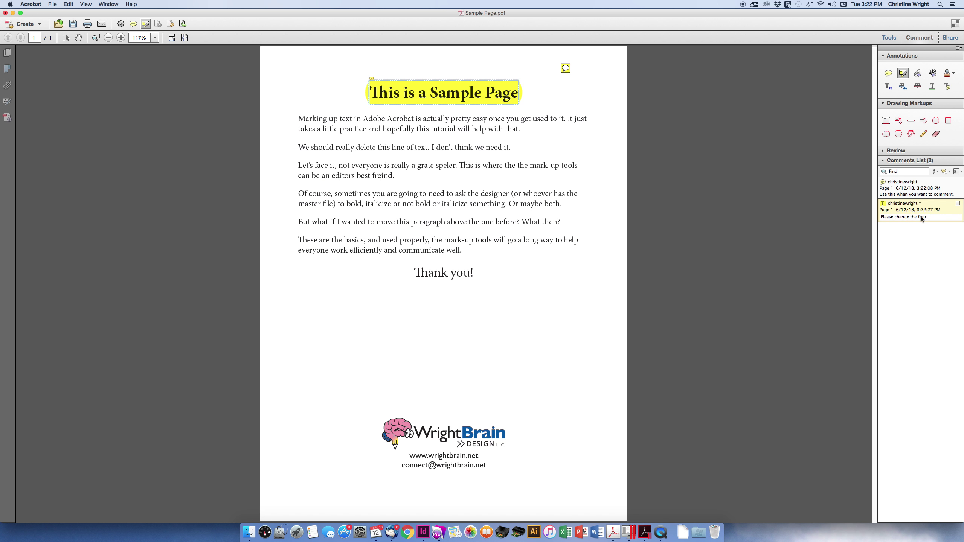
pyautogui.click(939, 211)
pyautogui.click(921, 205)
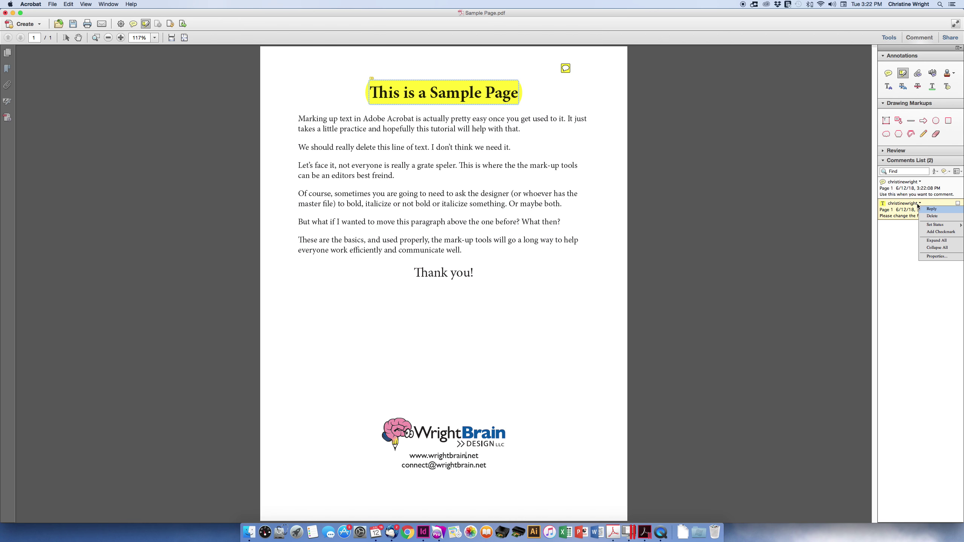
pyautogui.click(935, 210)
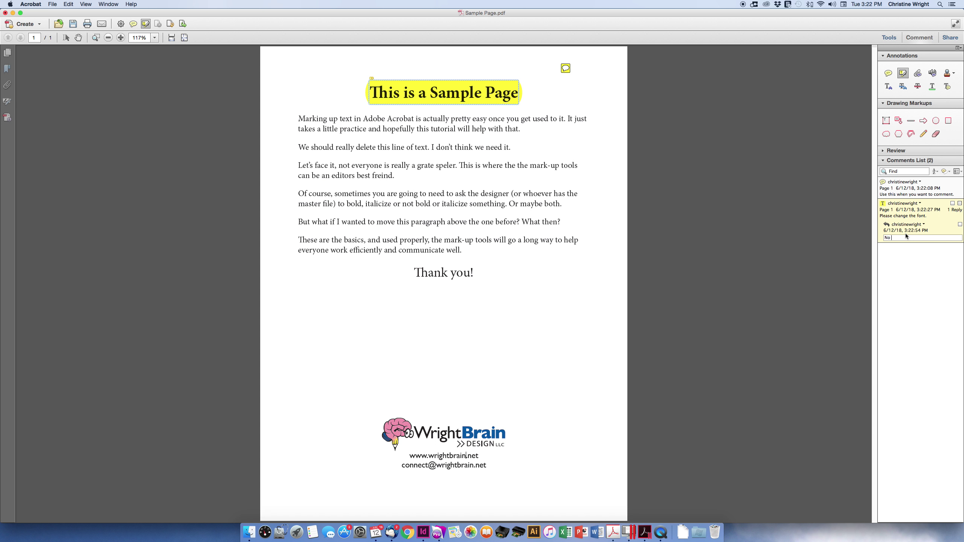
pyautogui.write("No don't do that.")
pyautogui.click(918, 262)
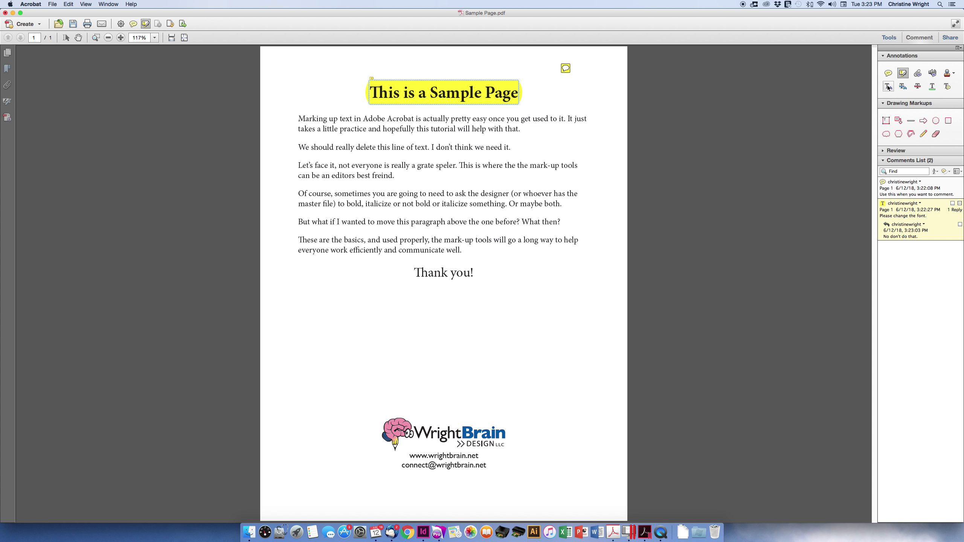
pyautogui.click(887, 87)
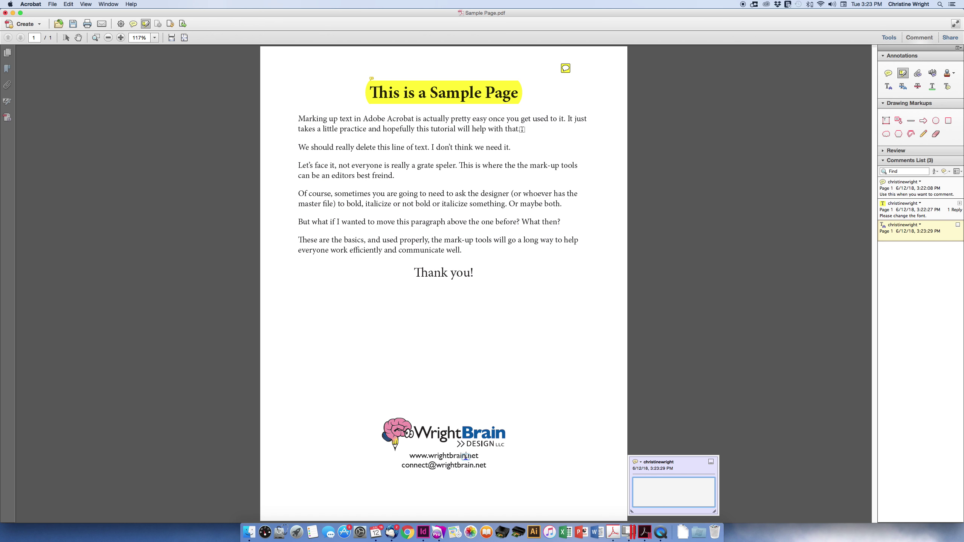
pyautogui.click(522, 129)
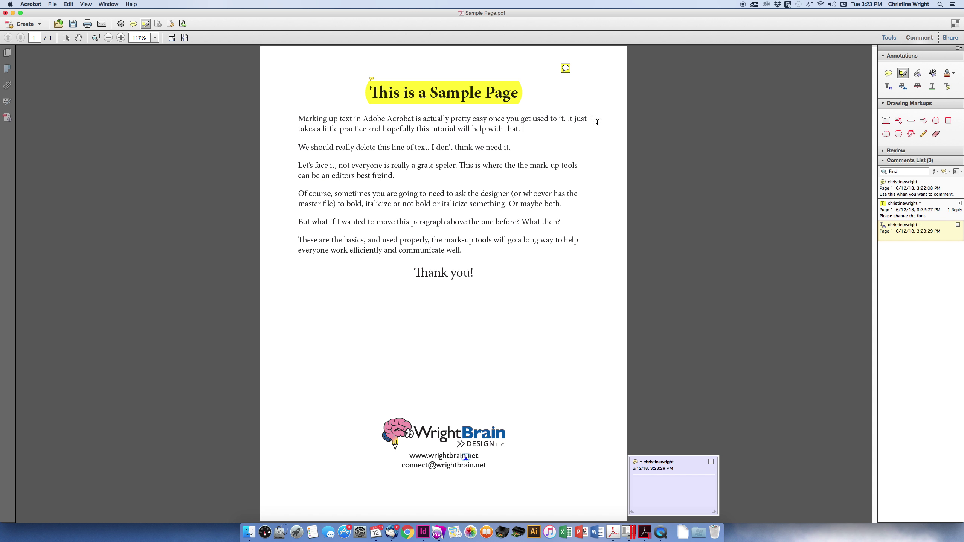
pyautogui.doubleClick(520, 129)
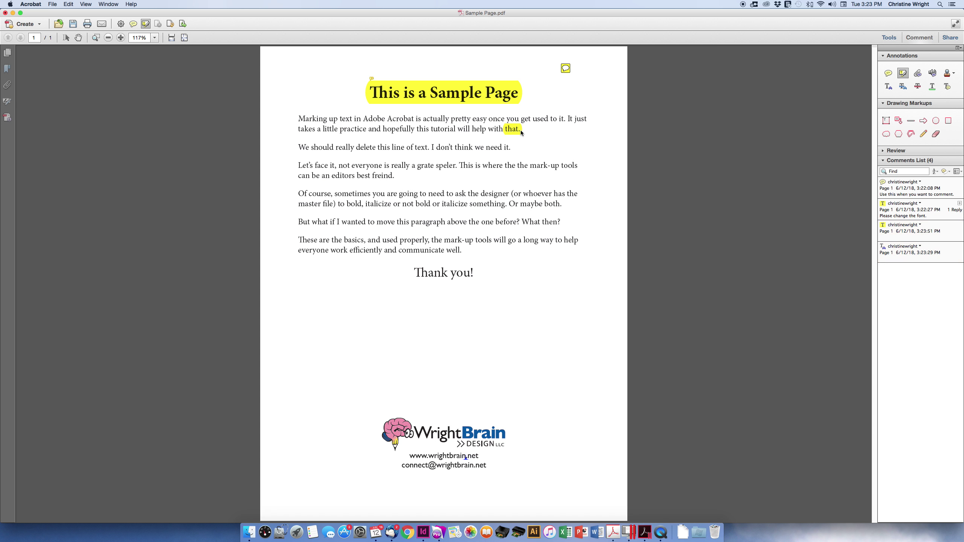
pyautogui.press('super+z')
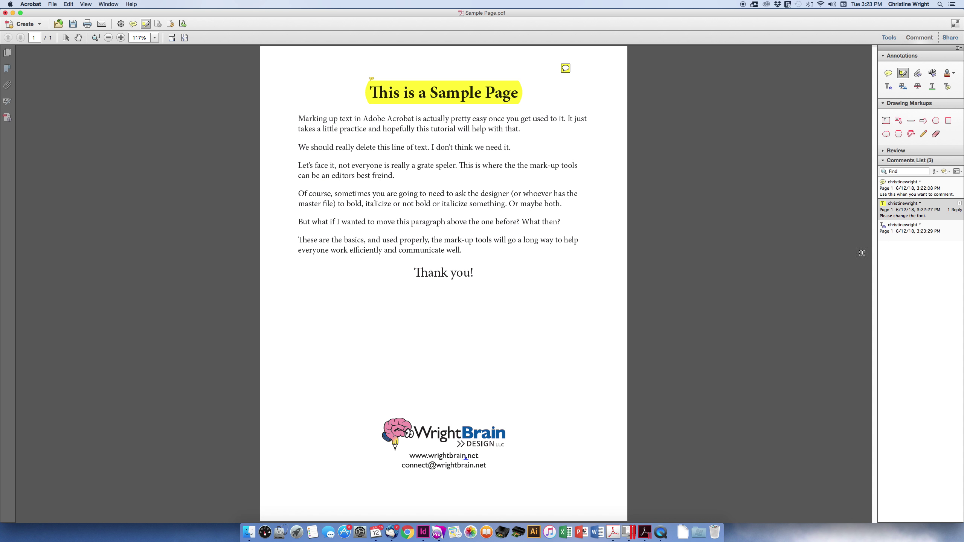
# Add an insert-text markup at the end of the first paragraph reading "It takes time so be patient."
pyautogui.click(887, 87)
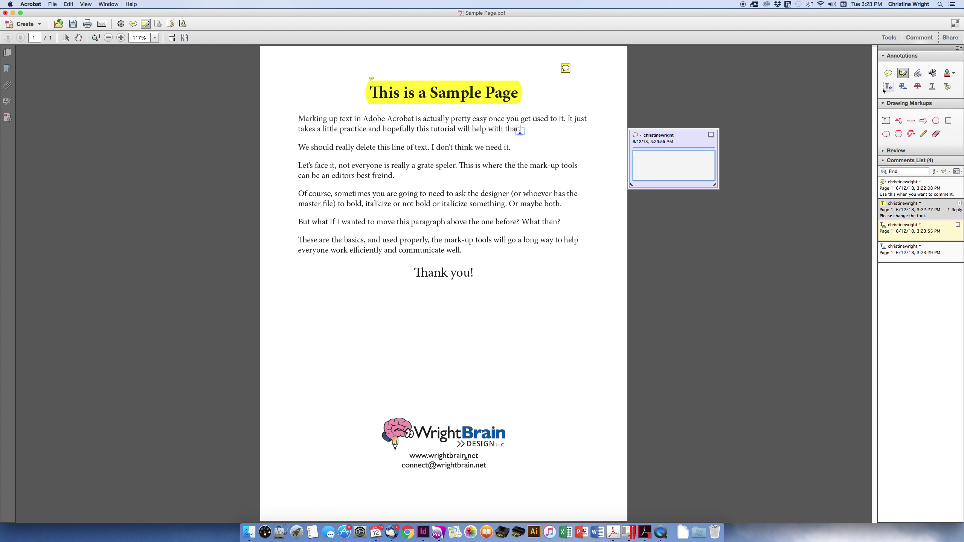
pyautogui.write('It')
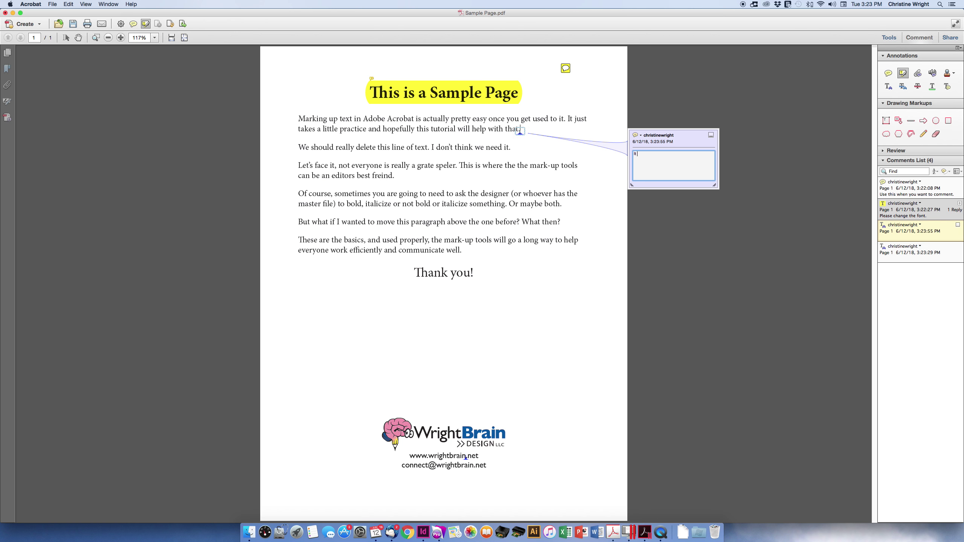
pyautogui.write(' takes time so be patient.')
# Delete the empty insert-text comment placed on the web address below the logo
pyautogui.click(903, 254)
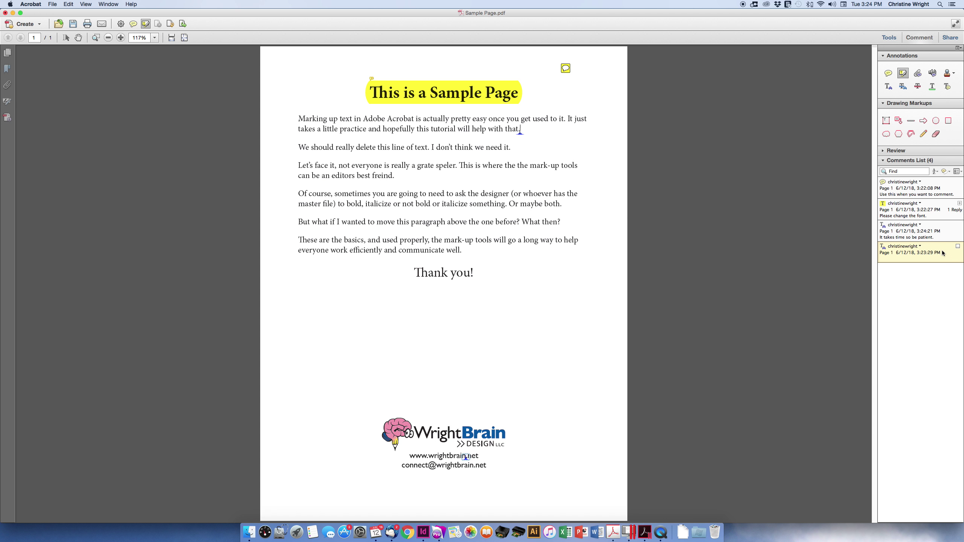
pyautogui.click(920, 247)
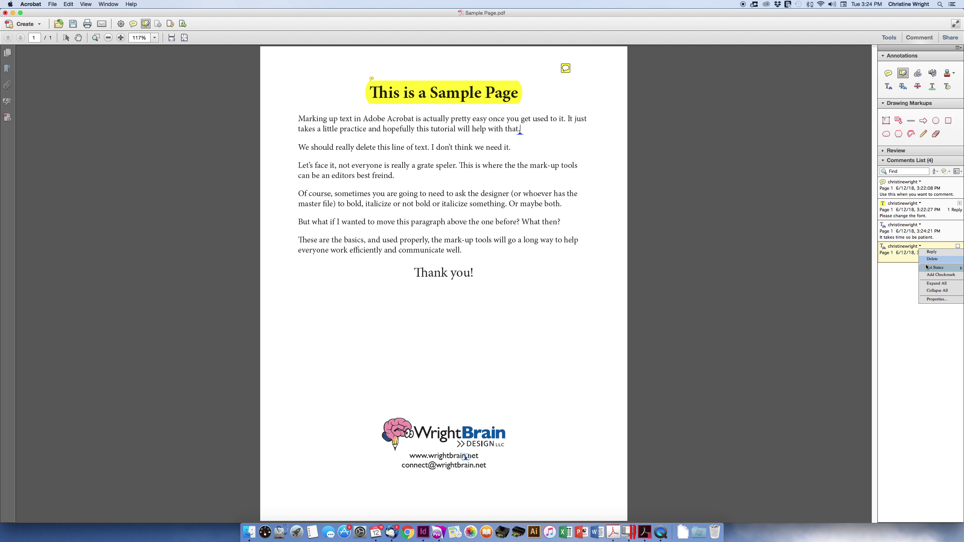
pyautogui.click(930, 260)
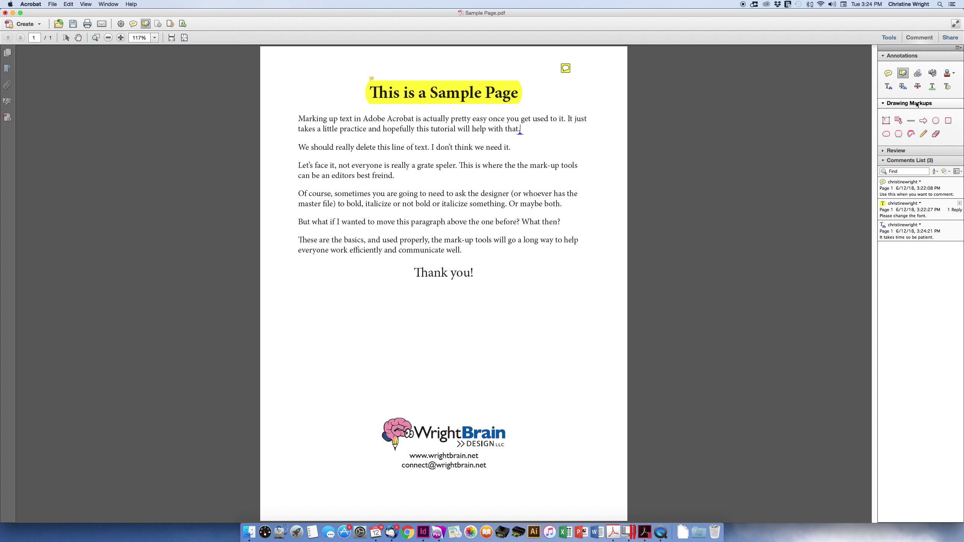
# Mark "grate speler" in the third paragraph for replacement with the text "great speller"
pyautogui.click(902, 87)
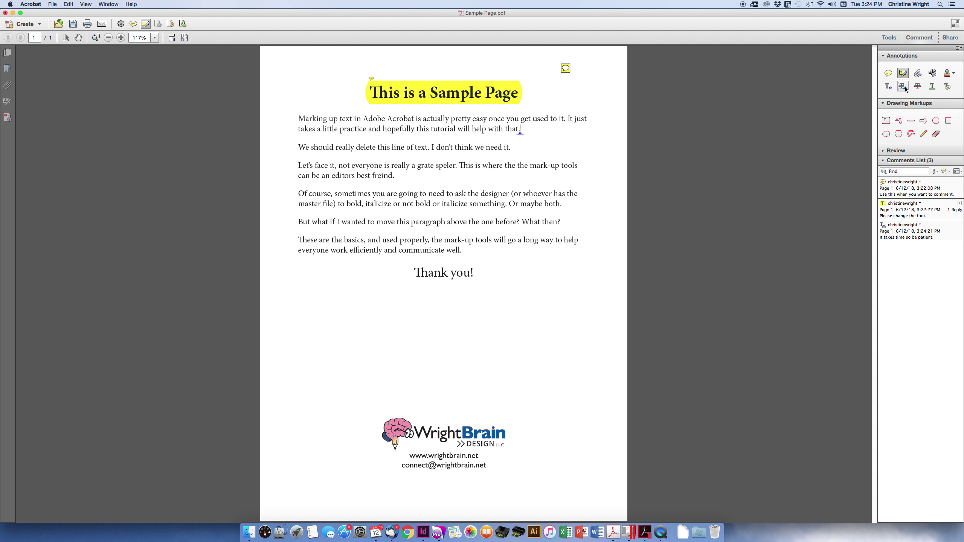
pyautogui.click(905, 88)
pyautogui.moveTo(418, 168); pyautogui.dragTo(627, 213)
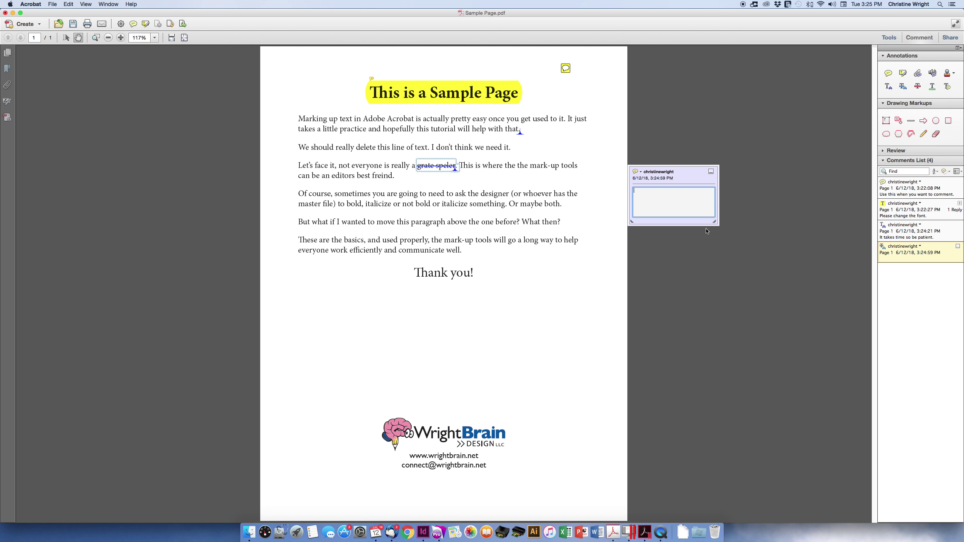
pyautogui.write('great speller')
pyautogui.click(947, 320)
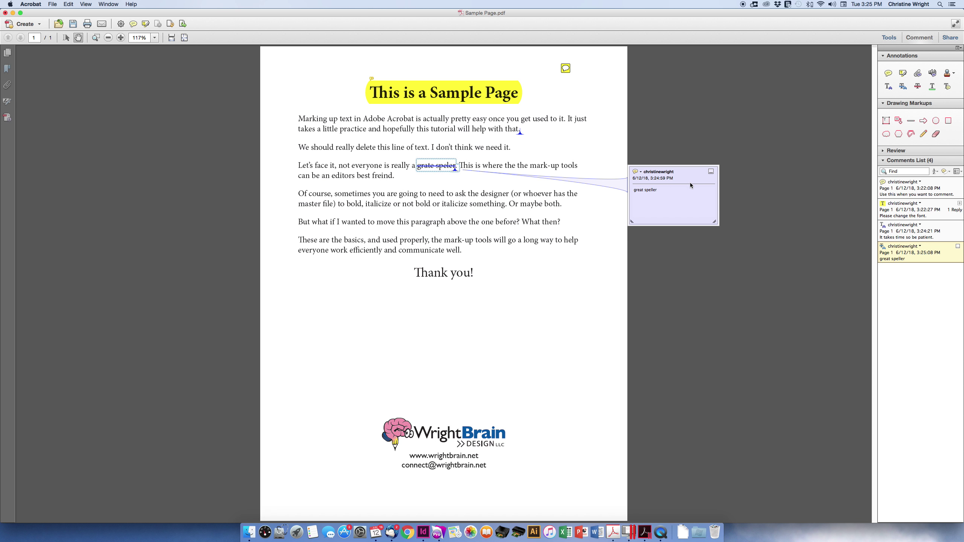
pyautogui.click(711, 171)
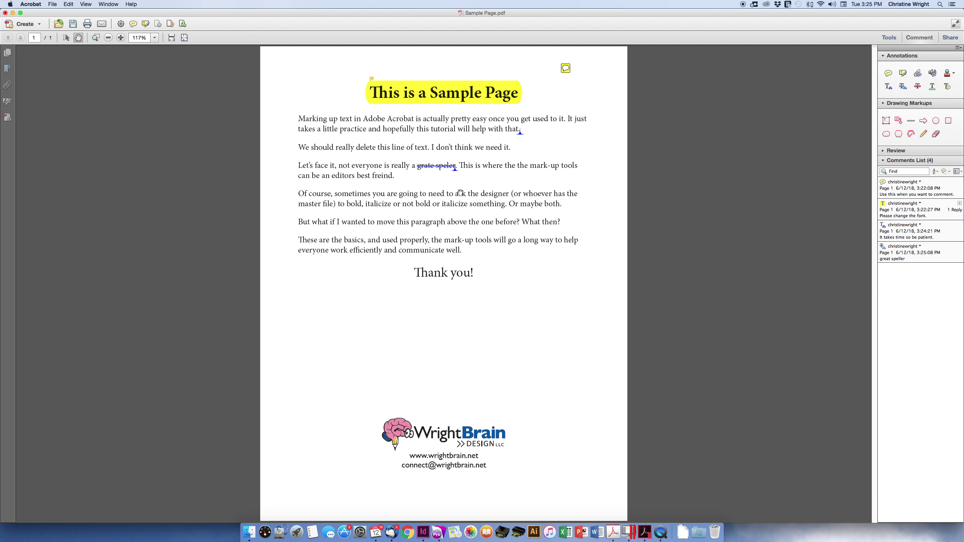
pyautogui.moveTo(455, 172)
# Strike through the second paragraph, "We should really delete this line of text. I don't think we need it."
pyautogui.click(919, 88)
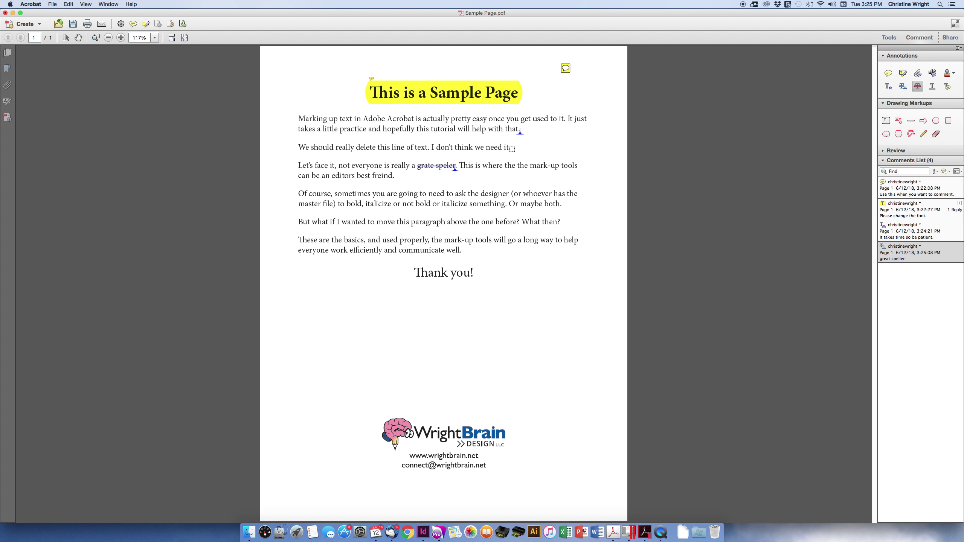
pyautogui.moveTo(512, 148); pyautogui.dragTo(295, 152)
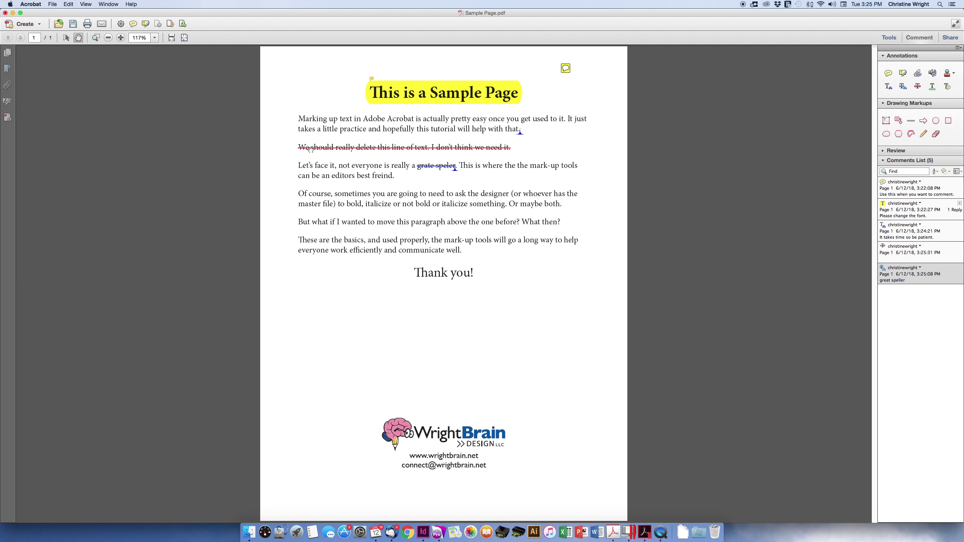
pyautogui.click(483, 148)
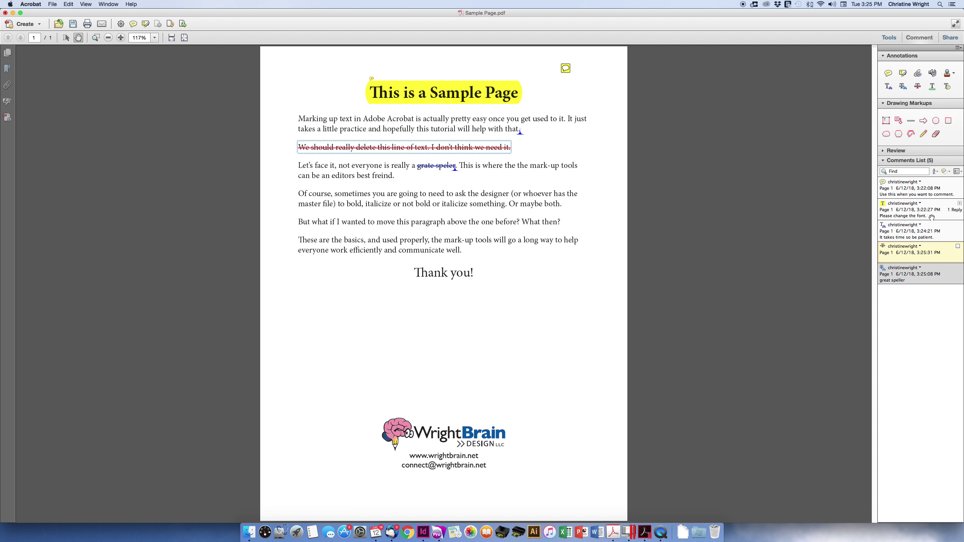
# Highlight the word "bold" in the fourth paragraph and attach the note "please bold"
pyautogui.click(903, 73)
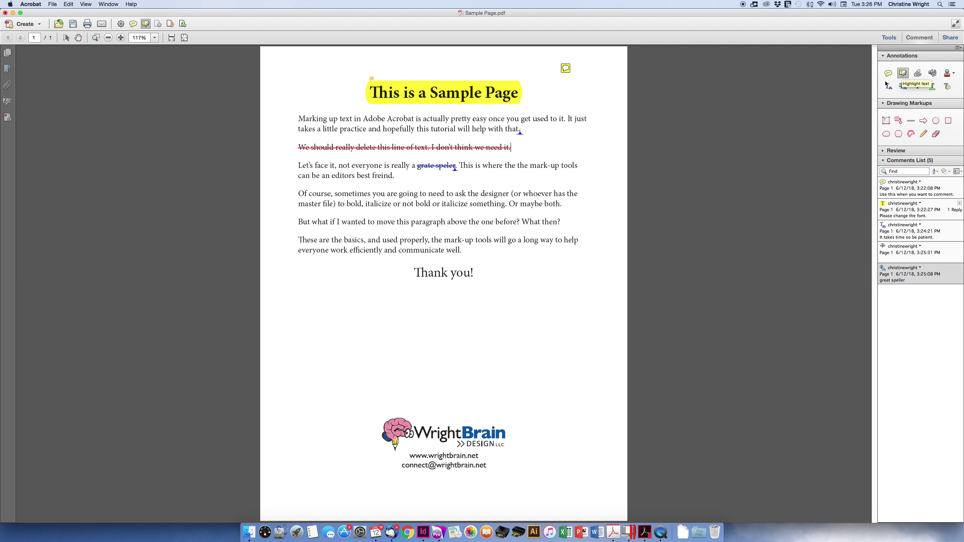
pyautogui.moveTo(347, 205); pyautogui.dragTo(363, 205)
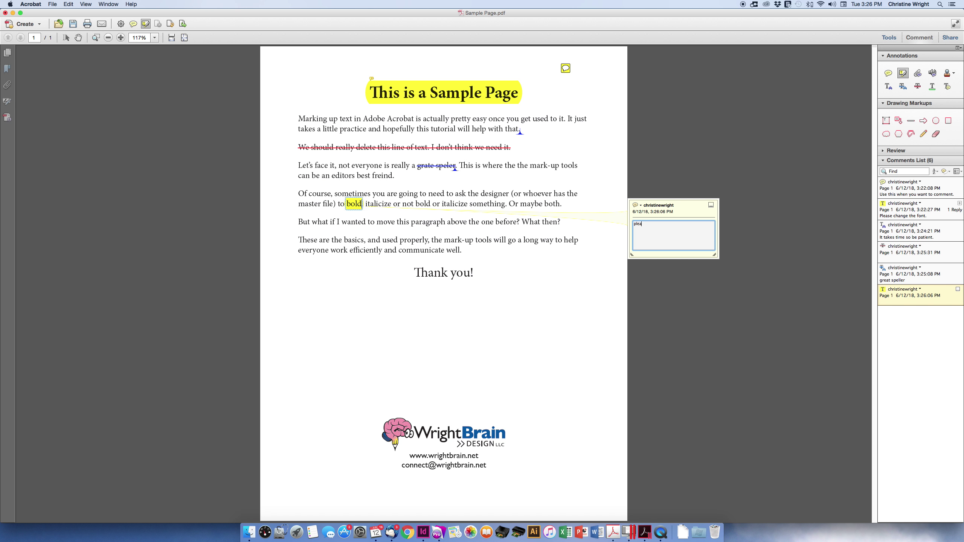
pyautogui.click(697, 244)
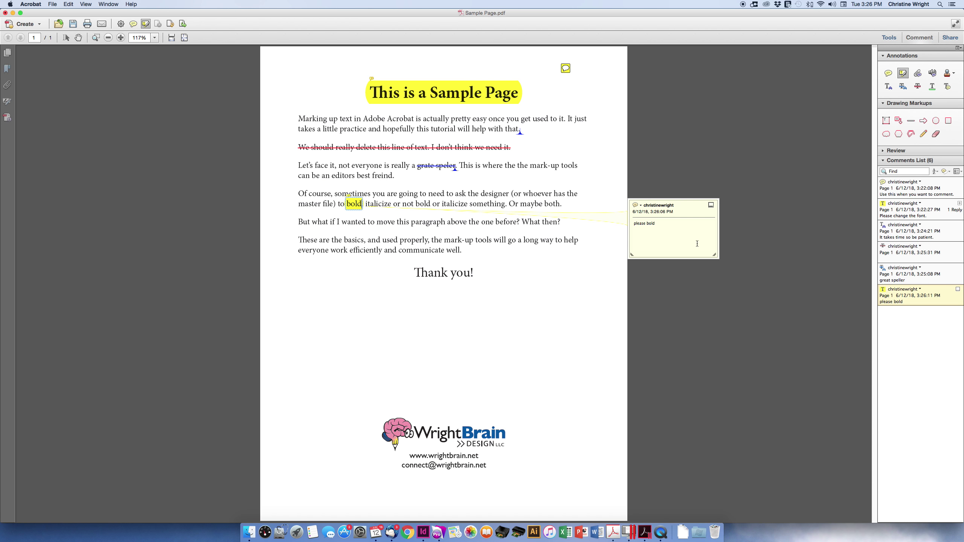
pyautogui.click(710, 204)
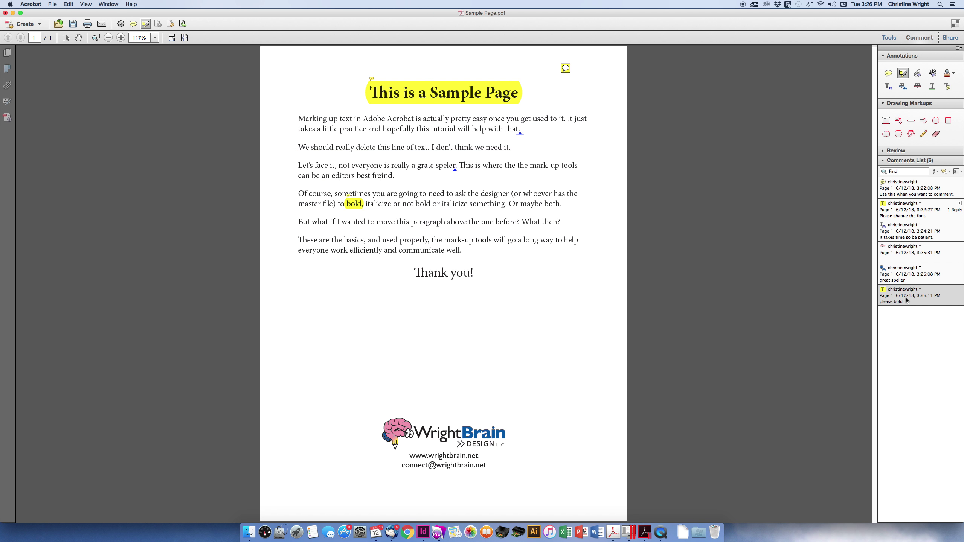
pyautogui.click(911, 275)
pyautogui.click(909, 259)
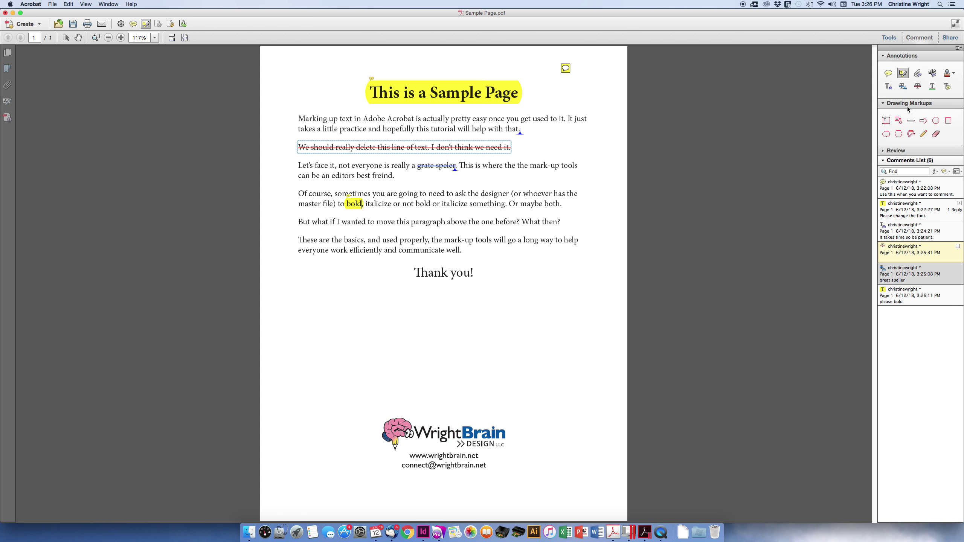
pyautogui.click(890, 87)
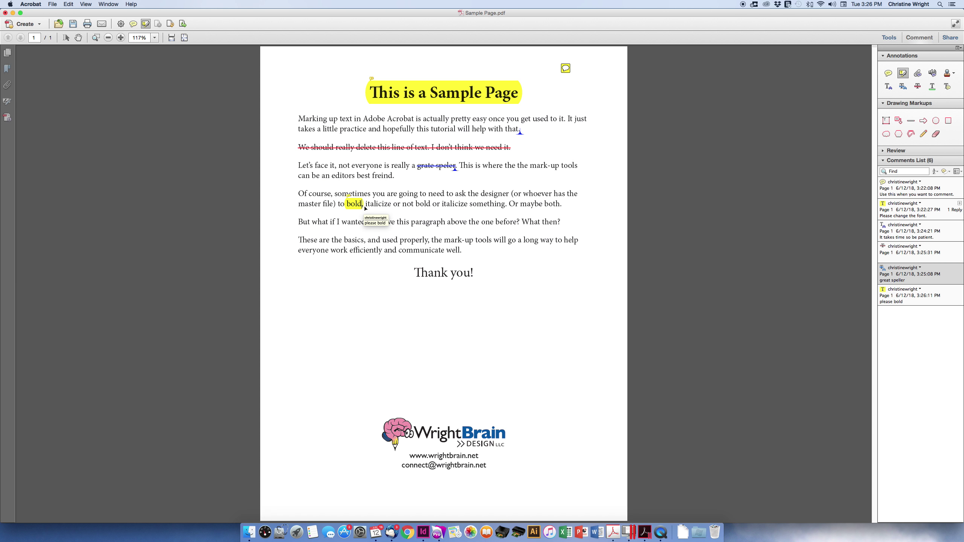
# Highlight the first "italicize" in the fourth paragraph and attach the note "italicize"
pyautogui.moveTo(367, 204); pyautogui.dragTo(390, 204)
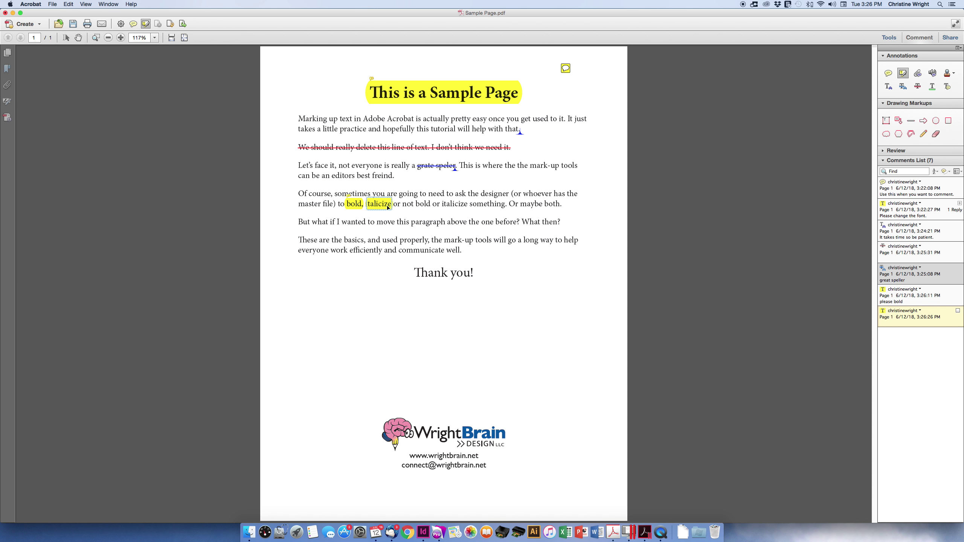
pyautogui.doubleClick(368, 205)
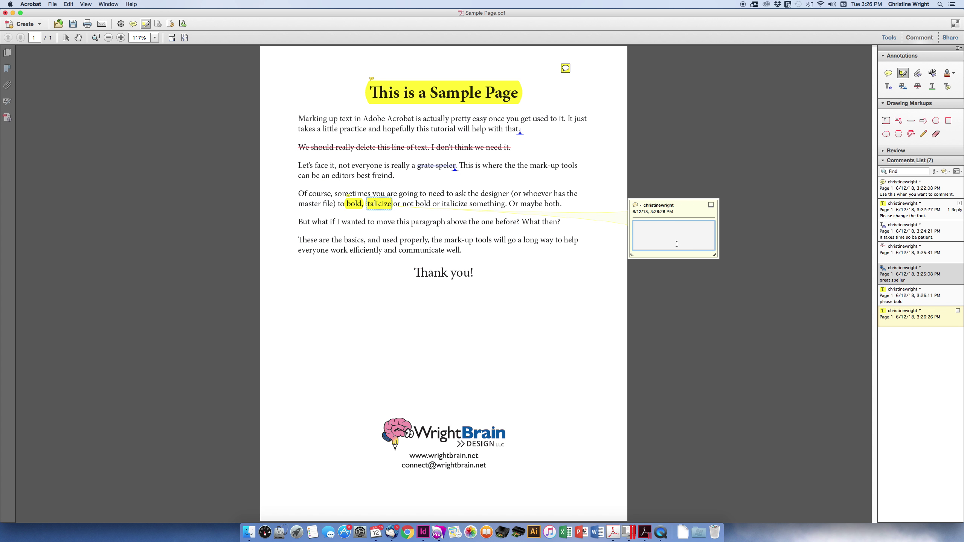
pyautogui.write('italicize')
pyautogui.click(689, 285)
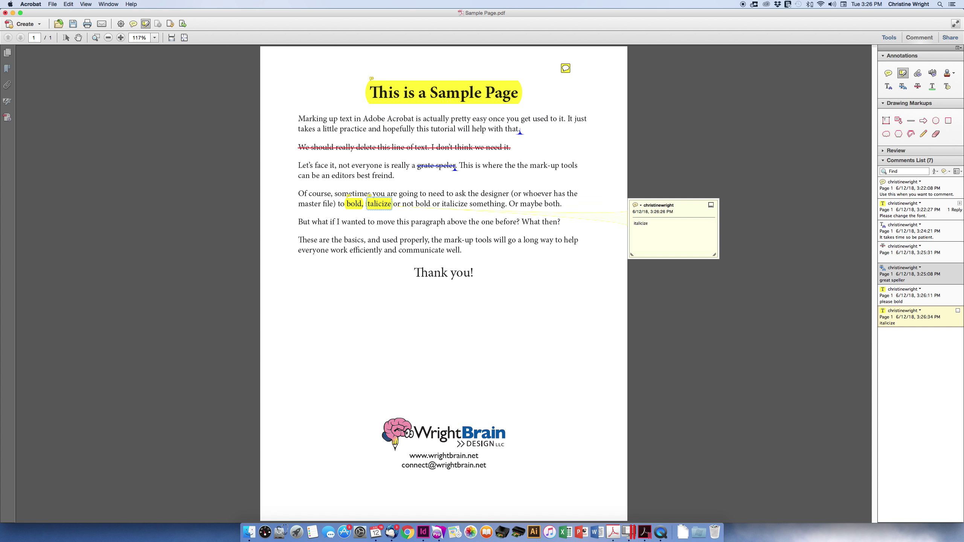
pyautogui.click(711, 206)
pyautogui.click(711, 205)
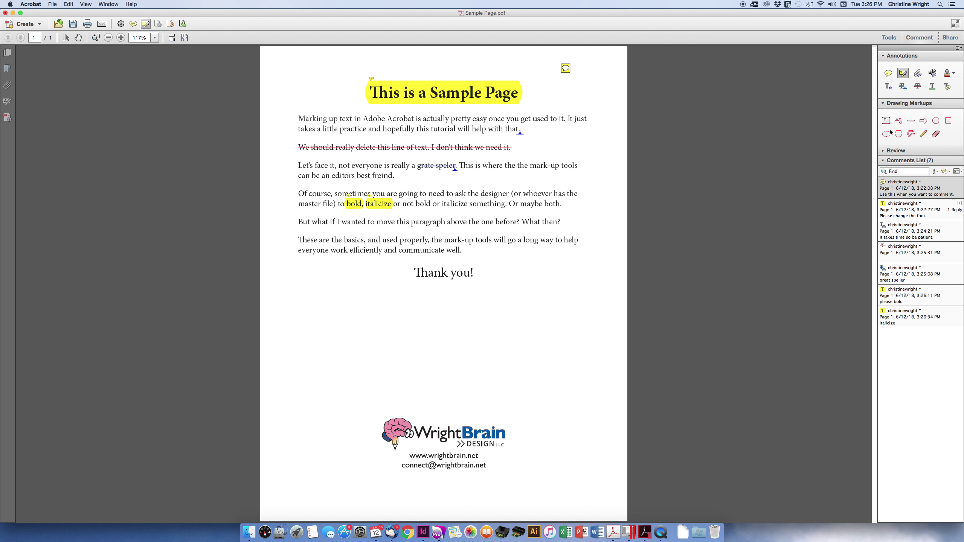
# Draw a freehand pencil arrow in the page margin from the fifth paragraph up to just above the fourth
pyautogui.click(898, 122)
pyautogui.click(923, 135)
pyautogui.moveTo(295, 222)
pyautogui.mouseDown()
pyautogui.moveTo(277, 210)
pyautogui.moveTo(287, 189)
pyautogui.mouseUp()
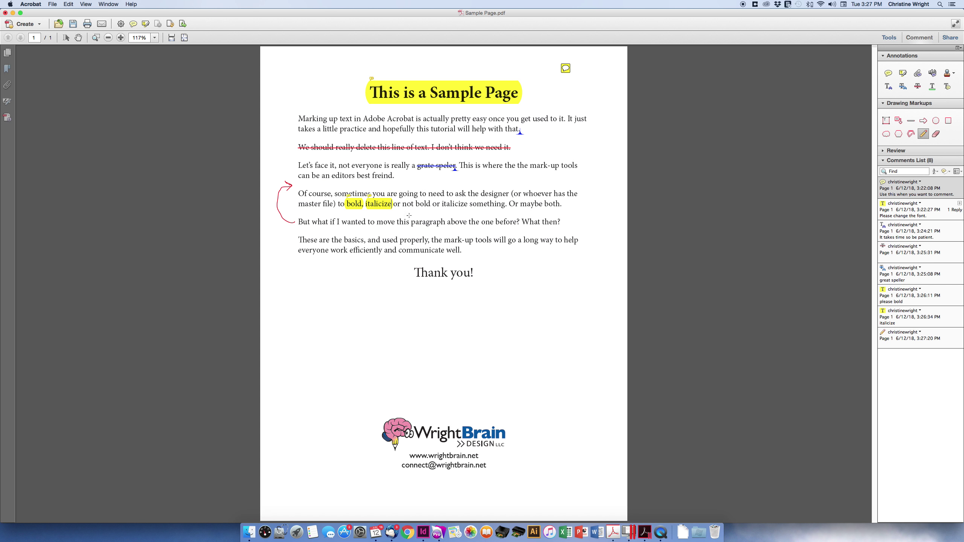
# Draw a straight line under the full width of the fifth paragraph, "But what if I wanted to move this paragraph"
pyautogui.click(911, 121)
pyautogui.moveTo(298, 227); pyautogui.dragTo(564, 228)
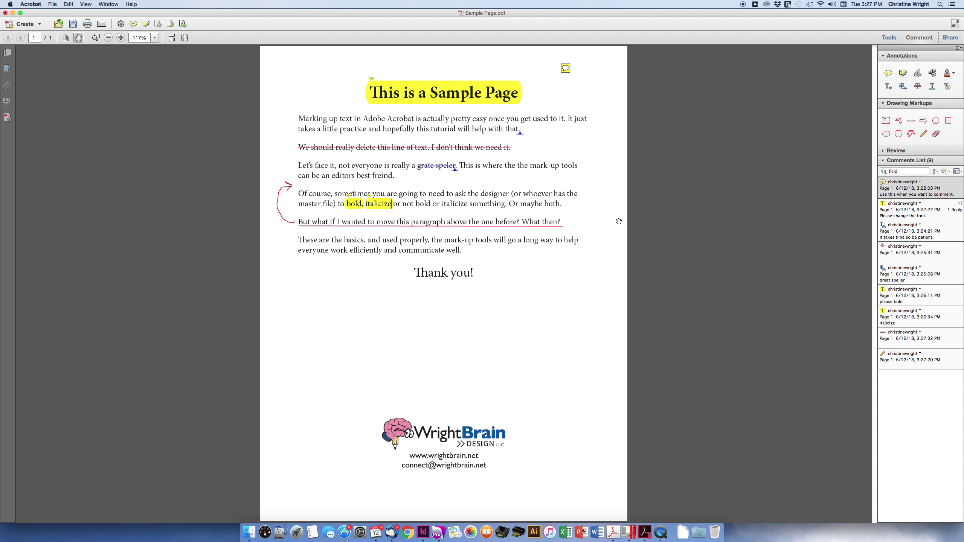
pyautogui.click(538, 227)
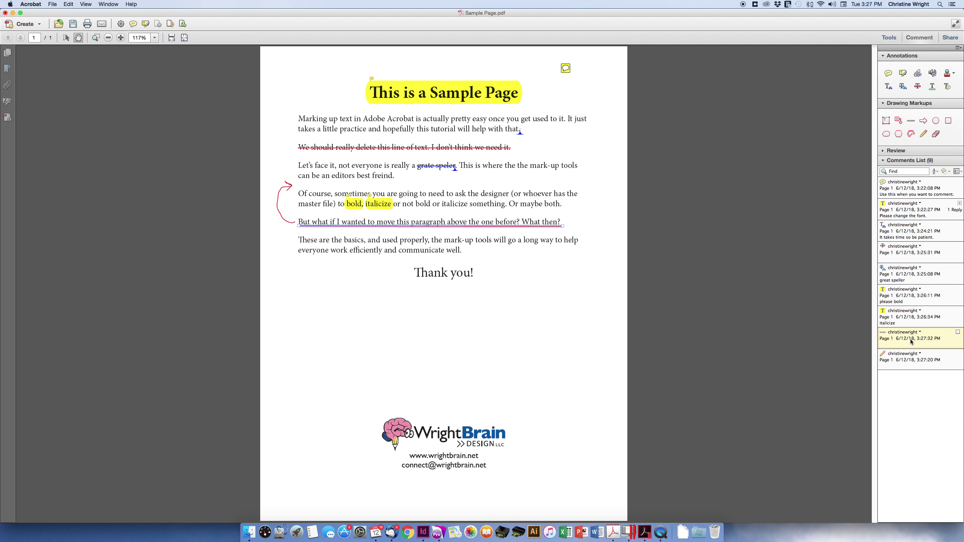
# Locate the strikethrough from its comment entry, examine the markups at larger zoom levels, and return to the full-page view
pyautogui.click(917, 86)
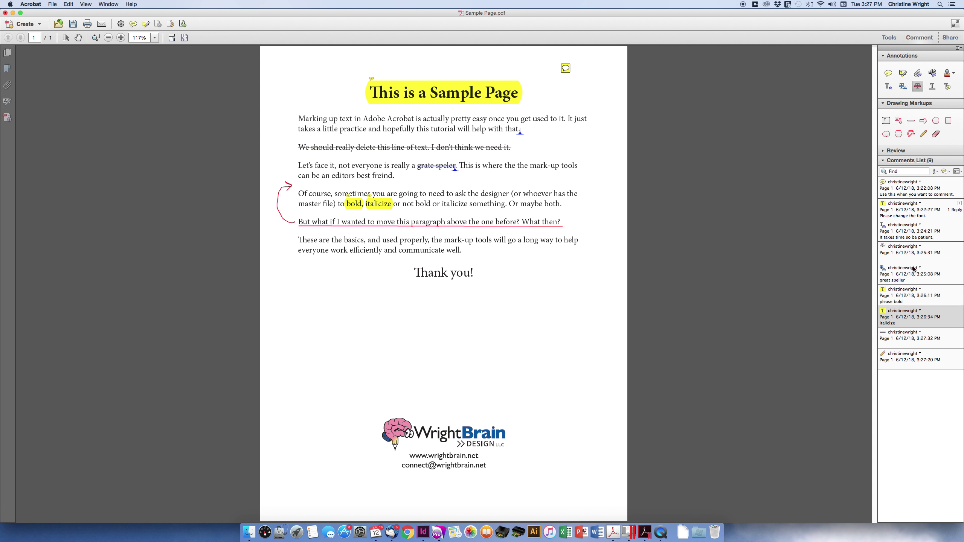
pyautogui.click(885, 254)
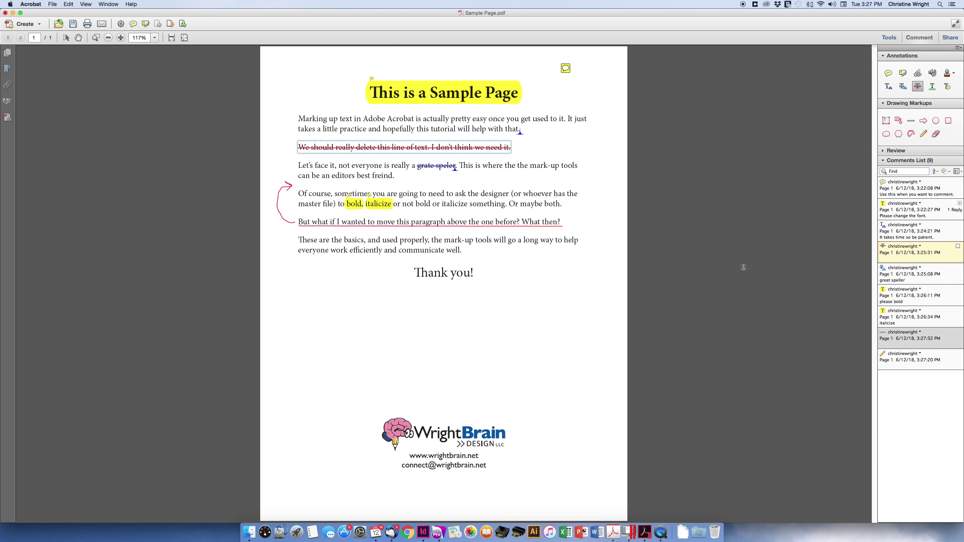
pyautogui.press('super+equal')
pyautogui.press('super+equal')
pyautogui.press('super+equal')
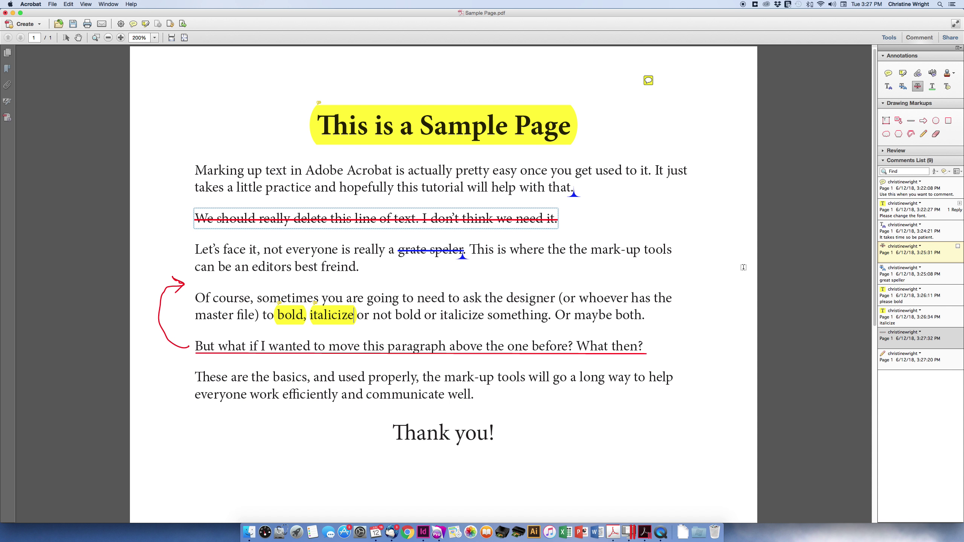
pyautogui.press('super+2')
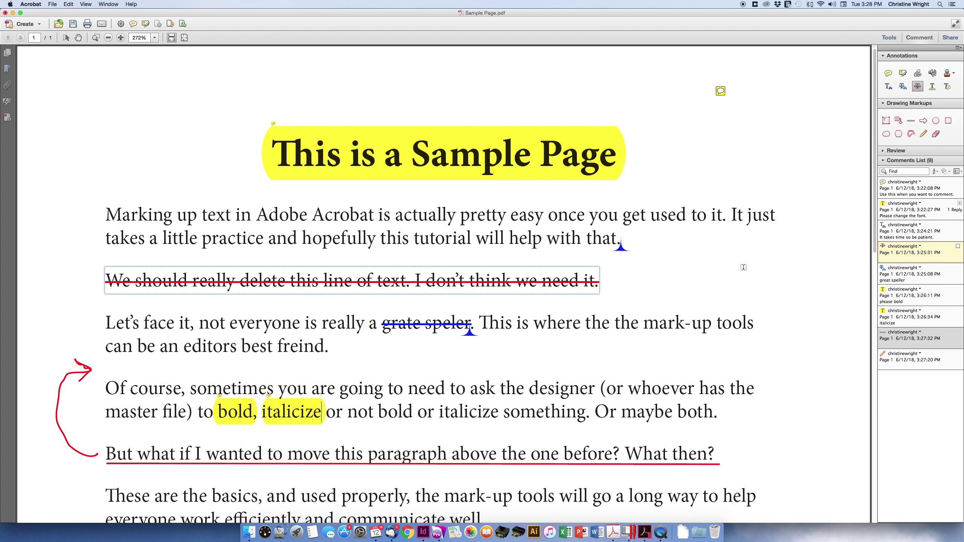
pyautogui.press('super+minus')
pyautogui.press('super+minus')
pyautogui.press('super+minus')
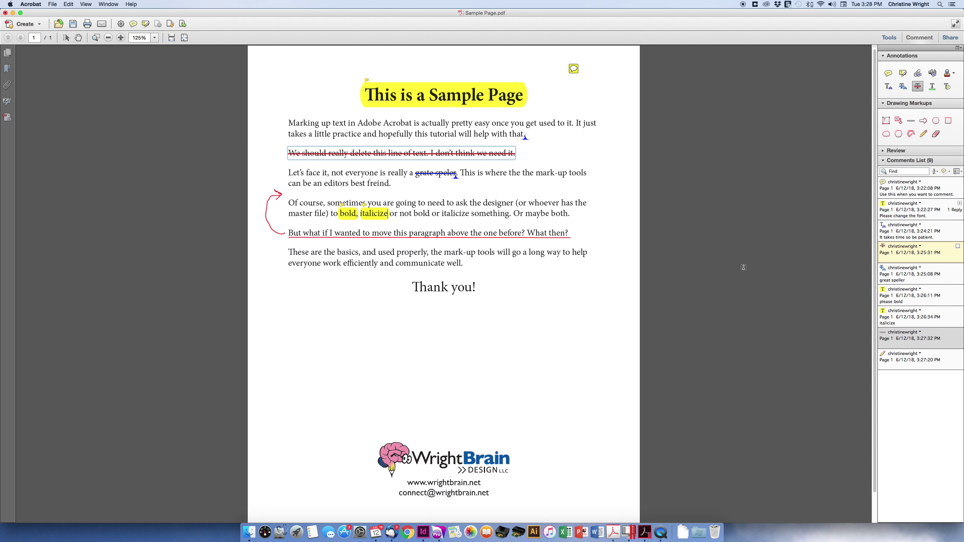
pyautogui.press('super+0')
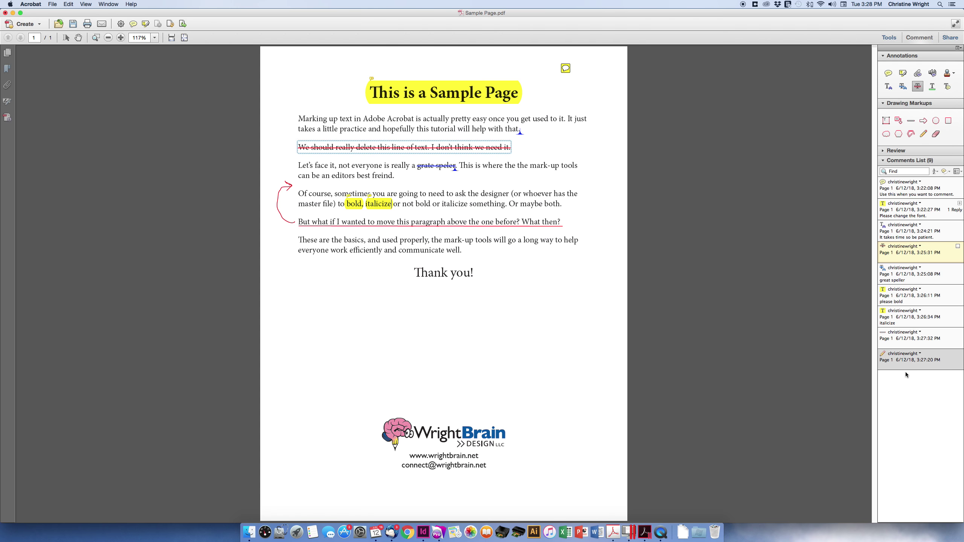
# Review the listed comments against their markups, including "great speller", the font-change reply, the sticky note and the pencil arrow
pyautogui.click(911, 318)
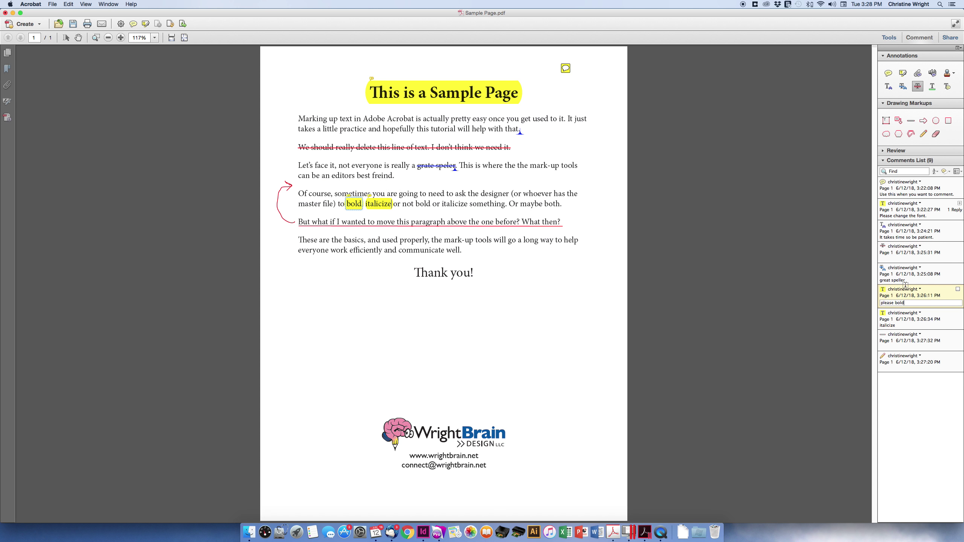
pyautogui.click(909, 274)
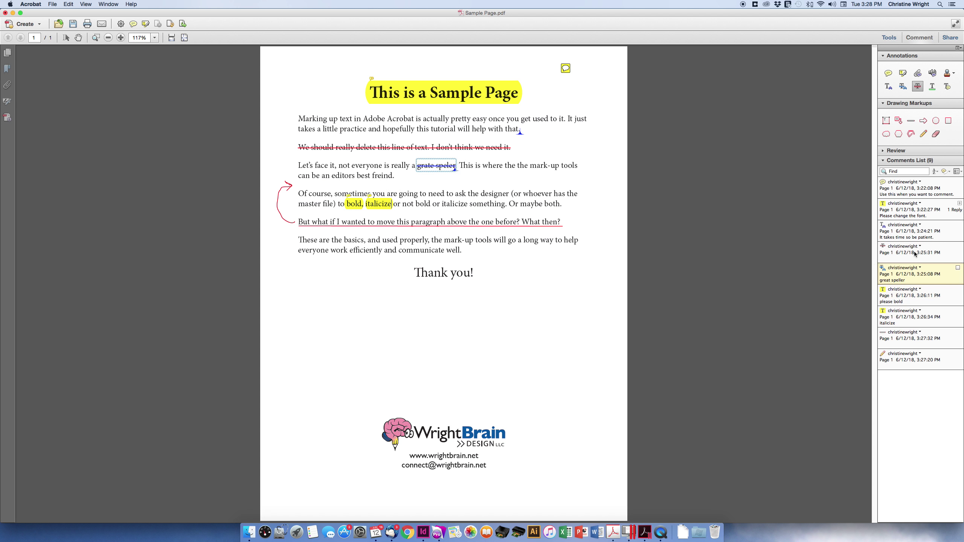
pyautogui.click(907, 211)
pyautogui.click(914, 189)
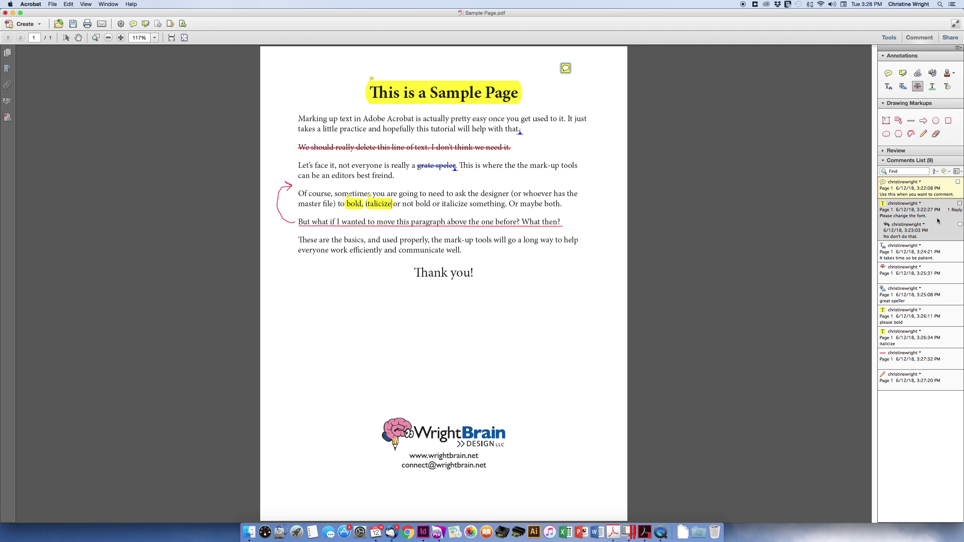
pyautogui.click(913, 383)
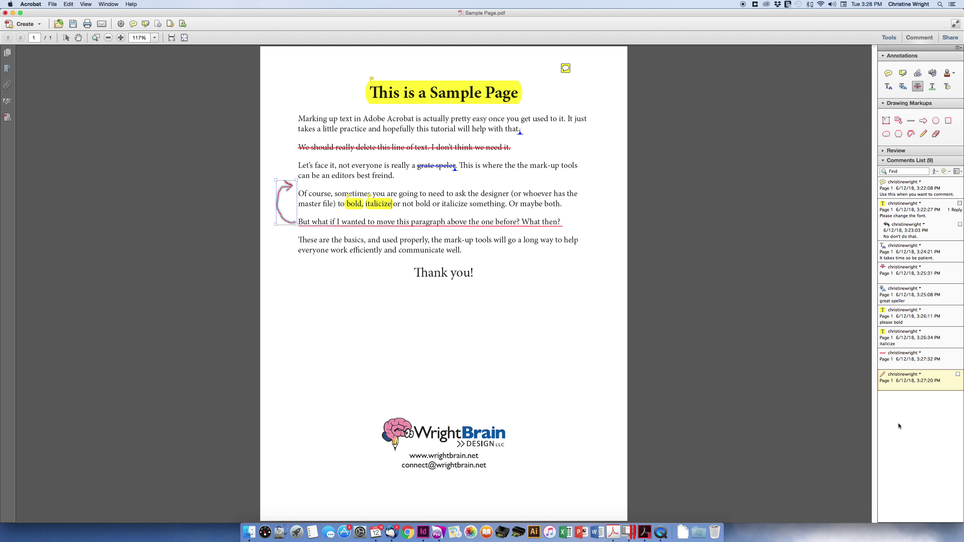